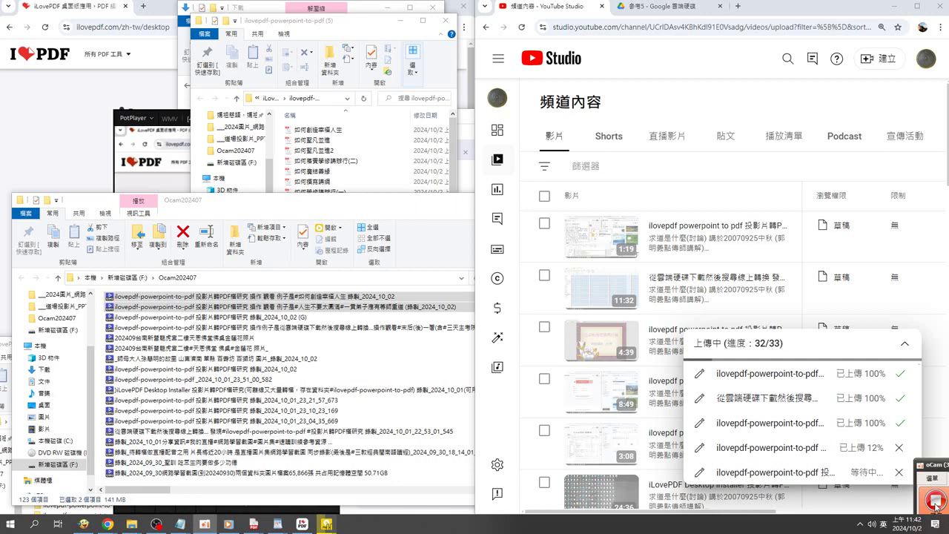
Step: Minimize the Ocam202407 folder, show the 參考5 Drive folder, and bring iLovePDF's conversion results forward
{"action": "left_click", "coordinate": [282, 211]}
{"action": "left_click", "coordinate": [510, 202]}
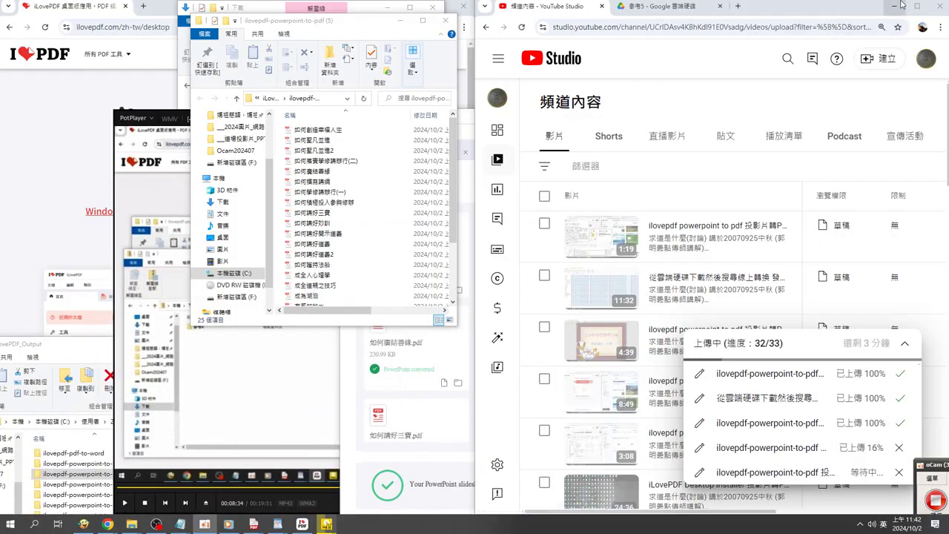
{"action": "left_click", "coordinate": [685, 6]}
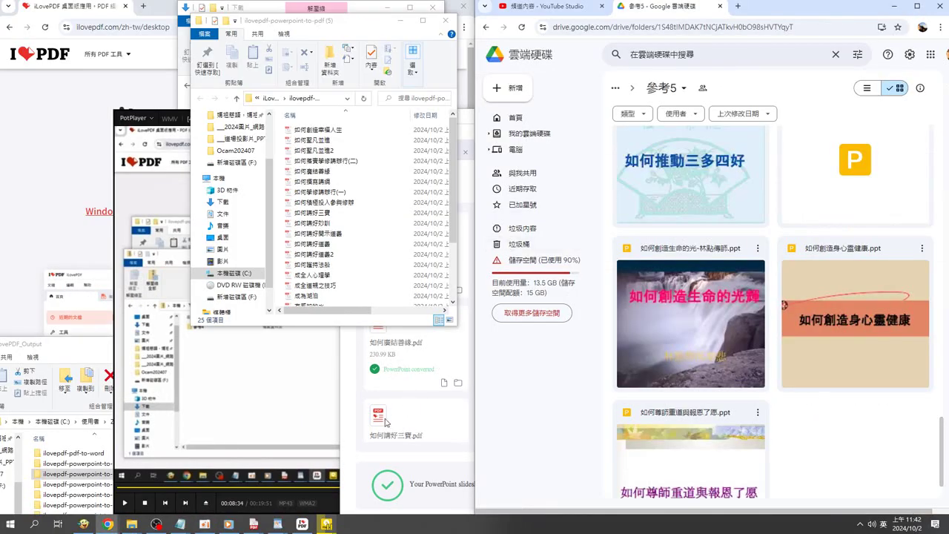
{"action": "left_click", "coordinate": [348, 418]}
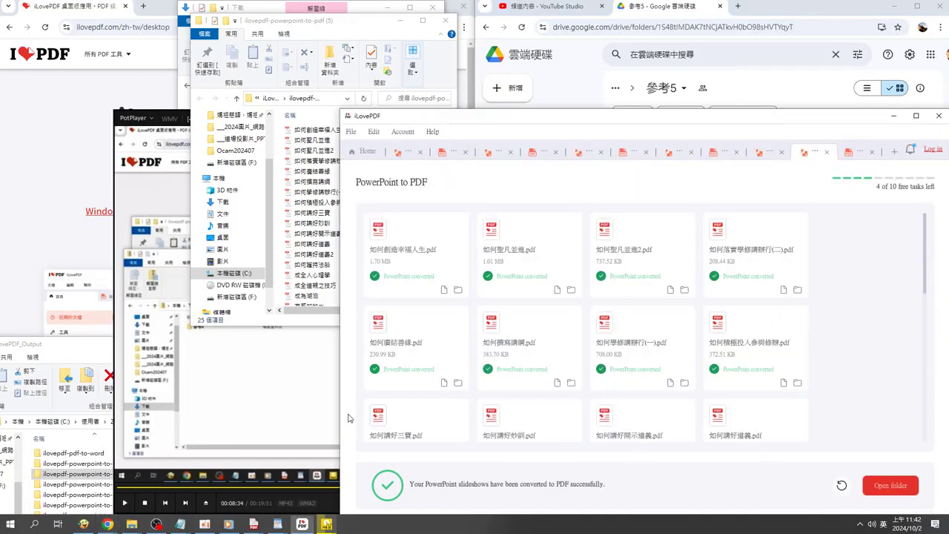
Step: Start a new PowerPoint to PDF task from Home and open its file chooser on 參考6
{"action": "left_click", "coordinate": [365, 153]}
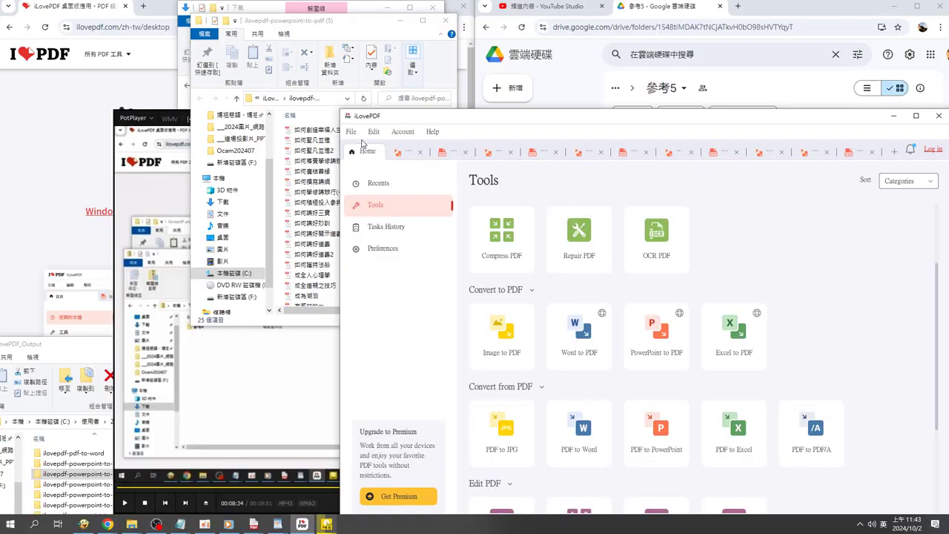
{"action": "left_click", "coordinate": [652, 337]}
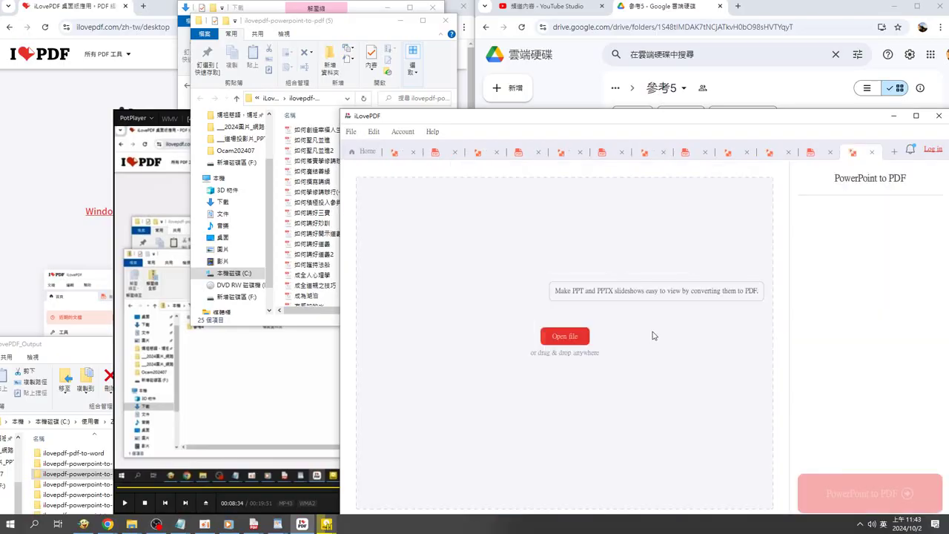
{"action": "left_click", "coordinate": [561, 337]}
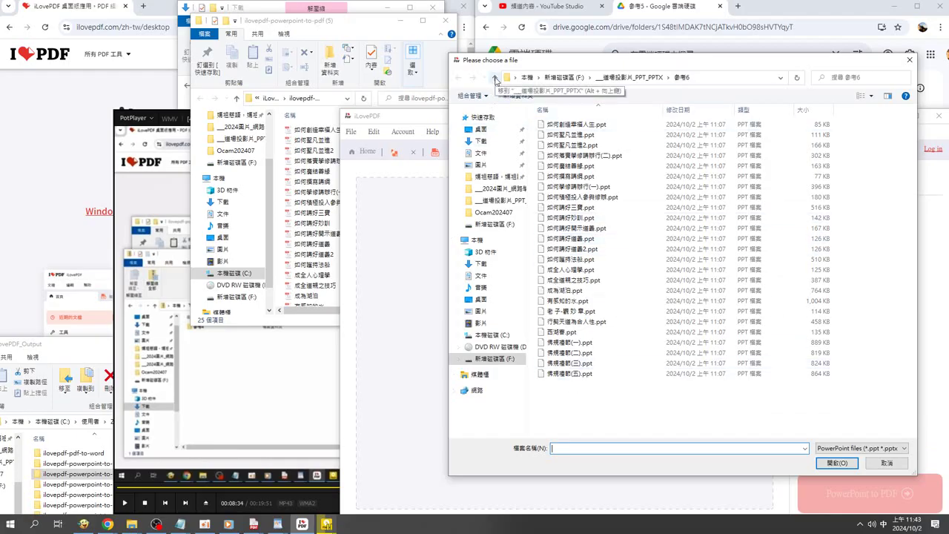
Step: Point the file chooser at the 參考7 folder and move Explorer up to iLovePDF_Output
{"action": "left_click", "coordinate": [495, 78]}
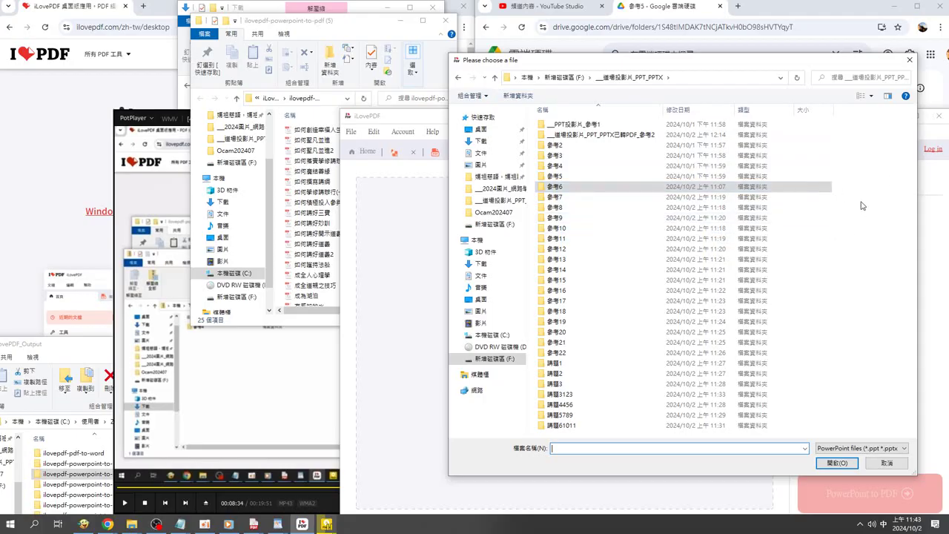
{"action": "double_click", "coordinate": [558, 198]}
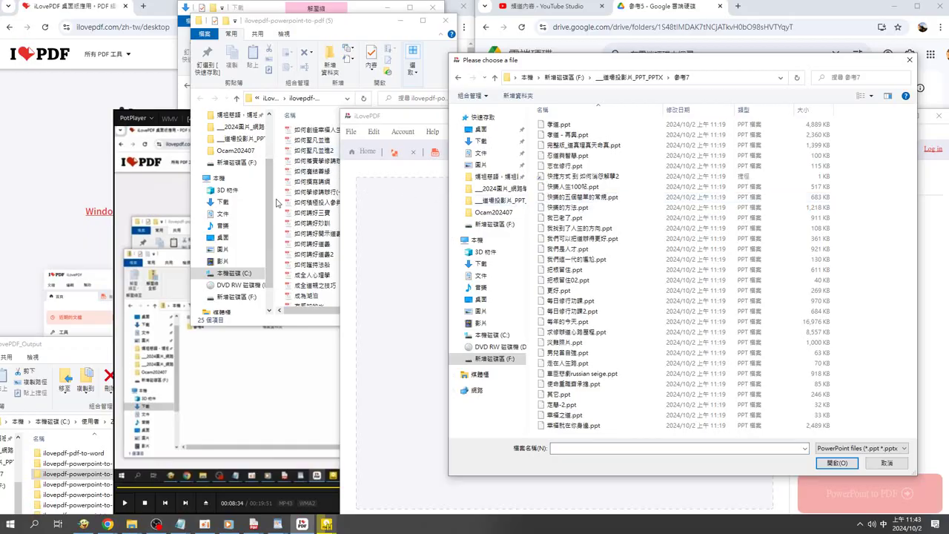
{"action": "left_click", "coordinate": [274, 202]}
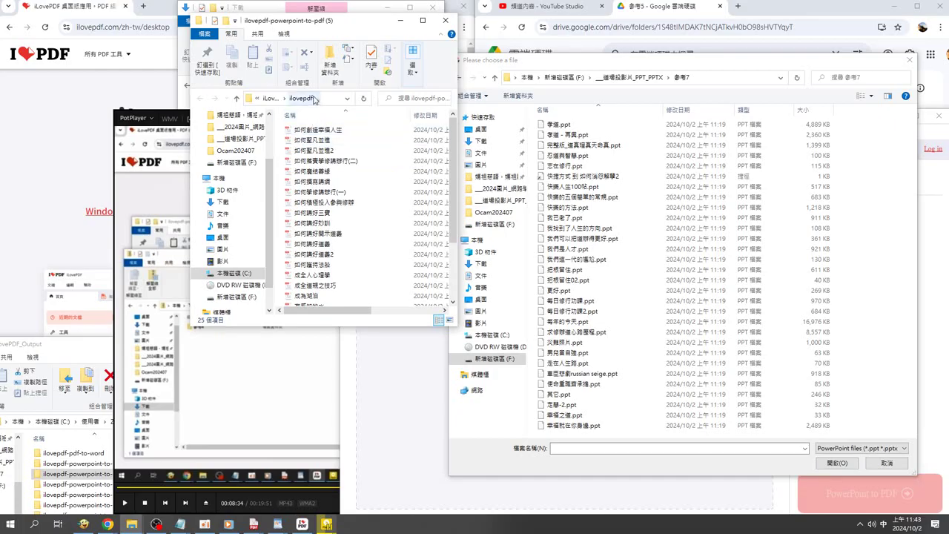
{"action": "left_click", "coordinate": [236, 98]}
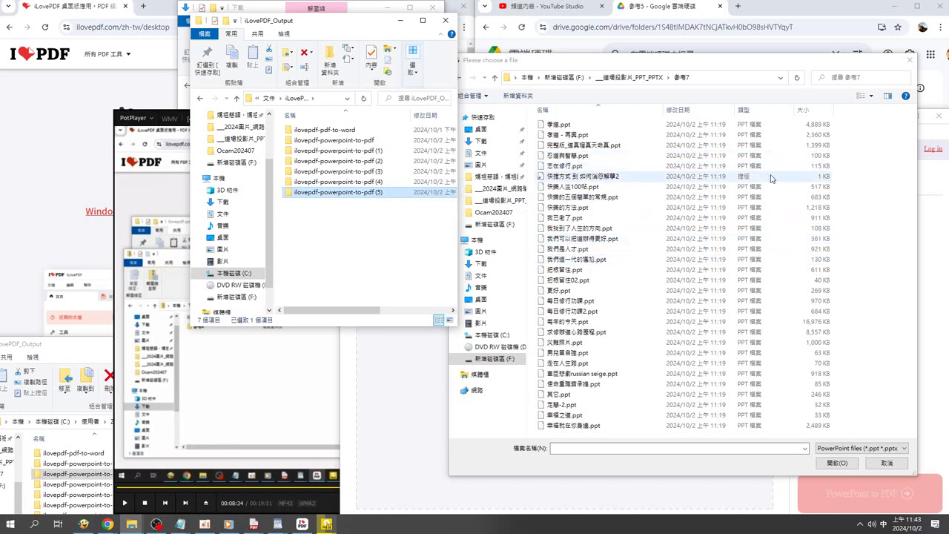
Step: Try loading all 參考7 files, dismiss the extension-not-allowed error, and clear the output folder selection
{"action": "key", "text": "ctrl+a"}
{"action": "left_click", "coordinate": [864, 168]}
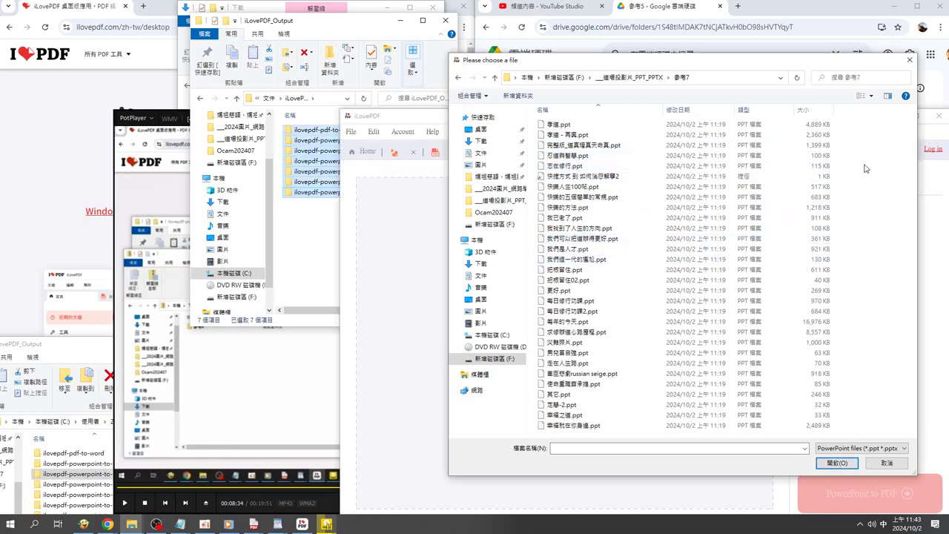
{"action": "key", "text": "ctrl+a"}
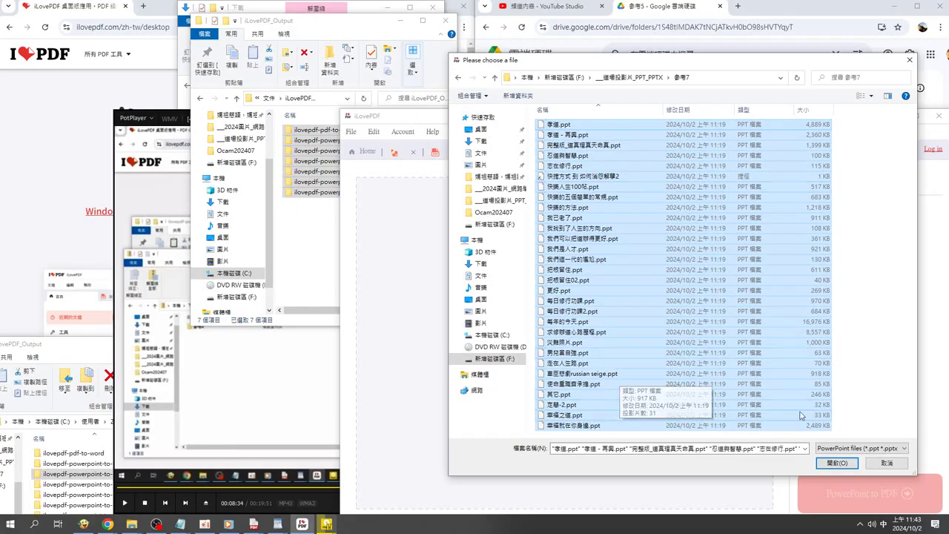
{"action": "left_click", "coordinate": [836, 463]}
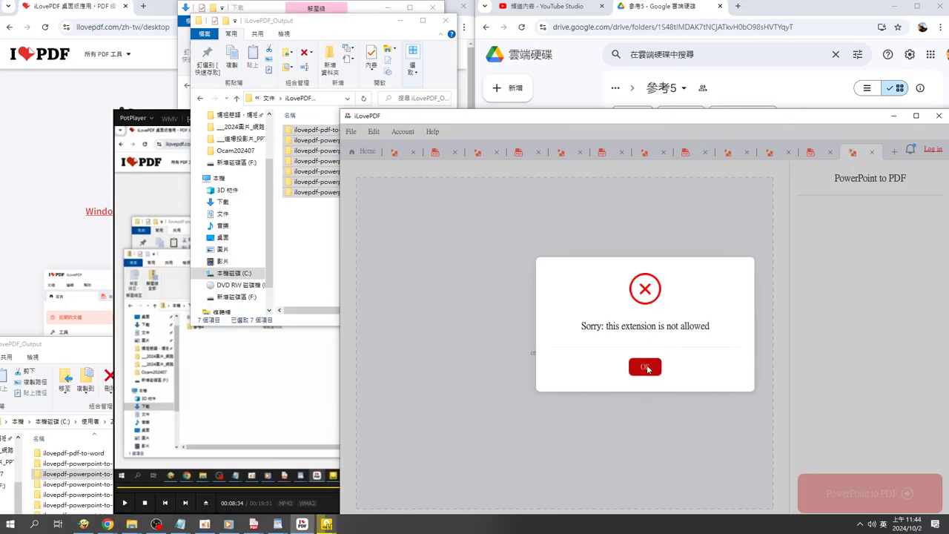
{"action": "left_click", "coordinate": [645, 367]}
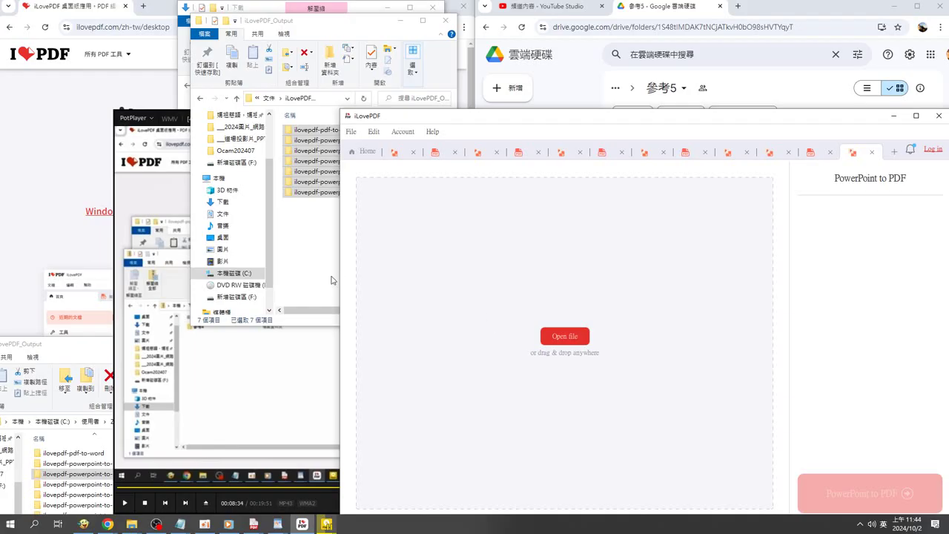
{"action": "left_click", "coordinate": [303, 260]}
{"action": "left_click", "coordinate": [302, 261]}
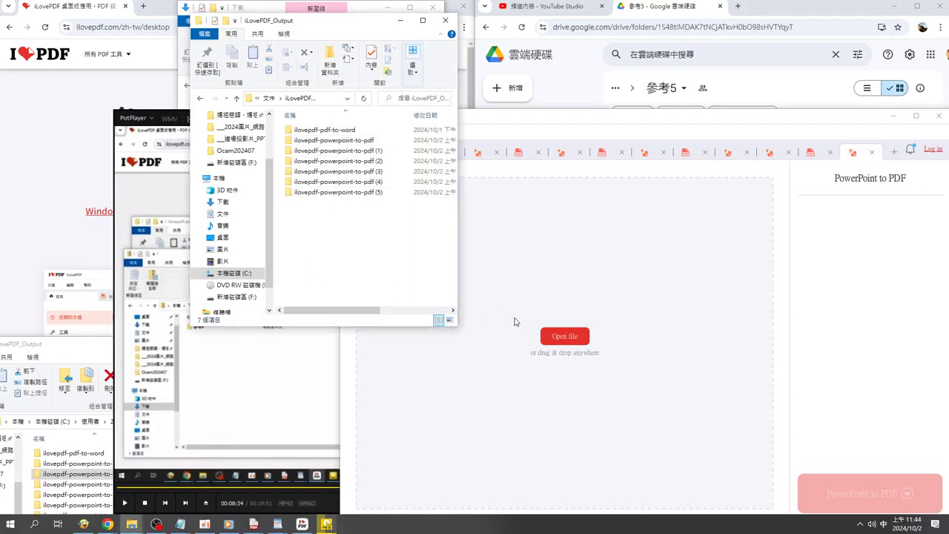
Step: Reopen the file chooser, delete the shortcut file from 參考7, and select all remaining slideshows
{"action": "left_click", "coordinate": [562, 336]}
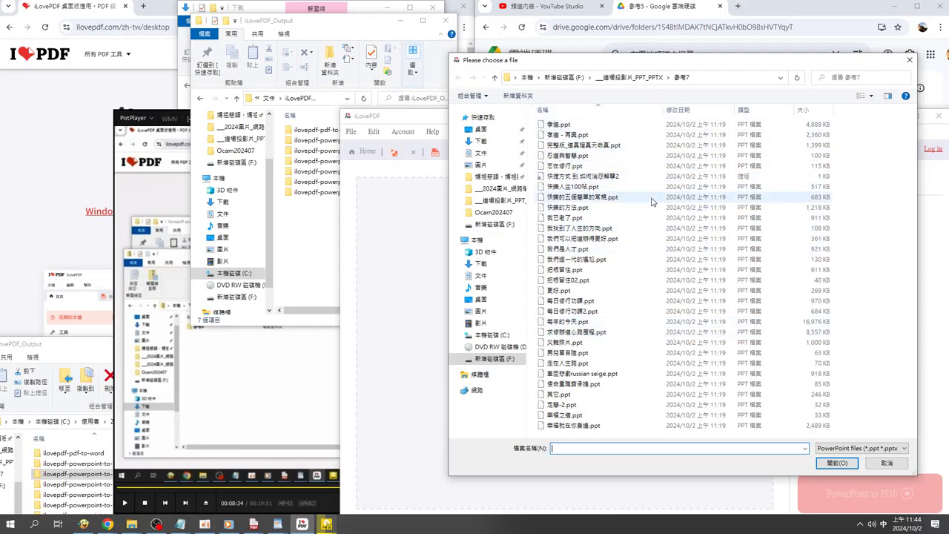
{"action": "left_click", "coordinate": [604, 179]}
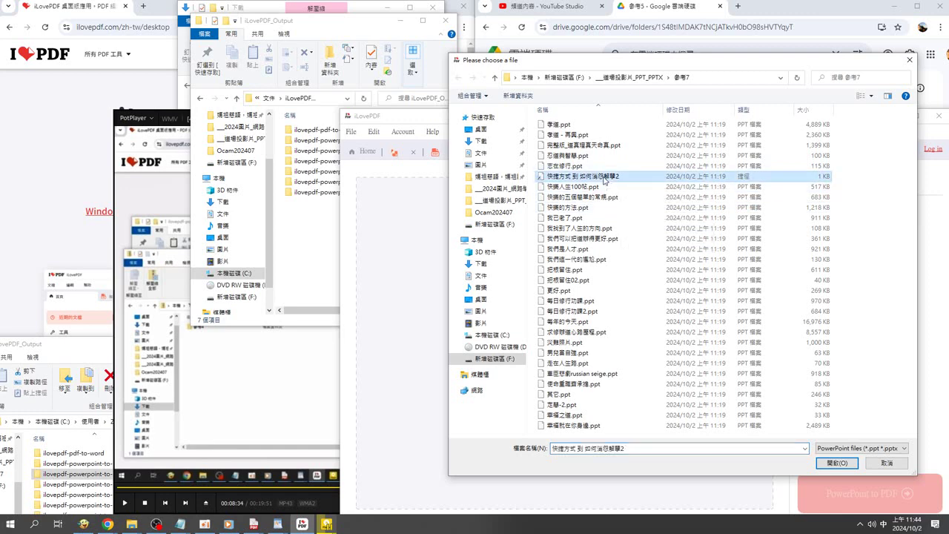
{"action": "right_click", "coordinate": [603, 180]}
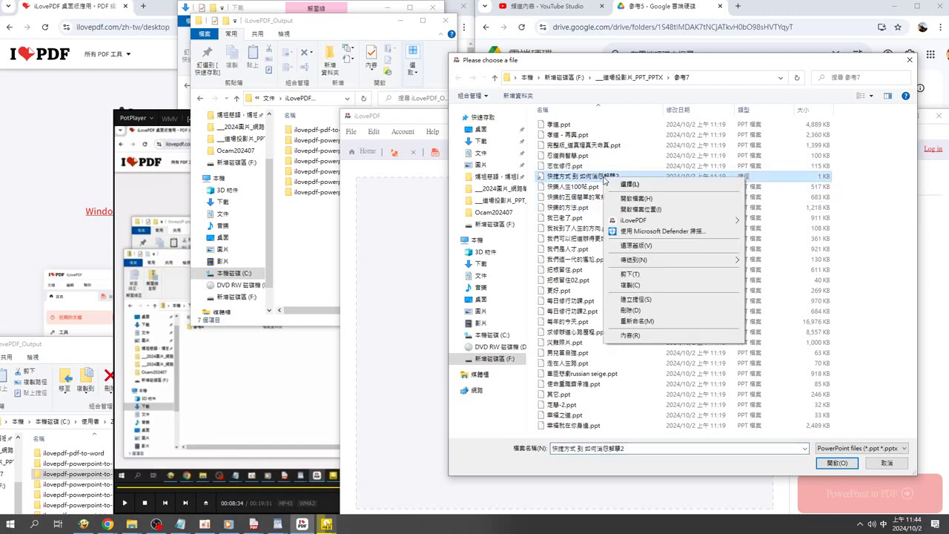
{"action": "left_click", "coordinate": [624, 312]}
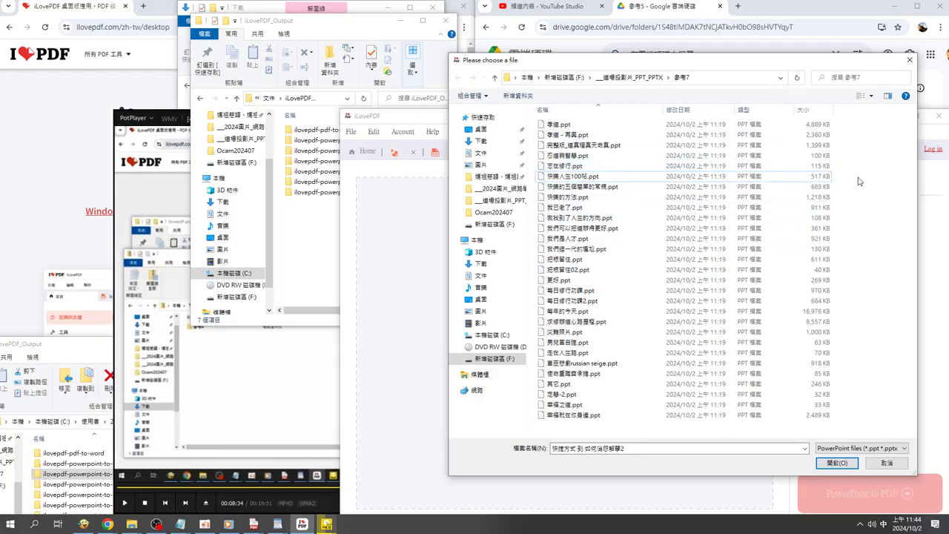
{"action": "key", "text": "ctrl+a"}
Step: Load the 29 selected 參考7 .ppt slideshows and start converting them to PDF
{"action": "left_click", "coordinate": [838, 463]}
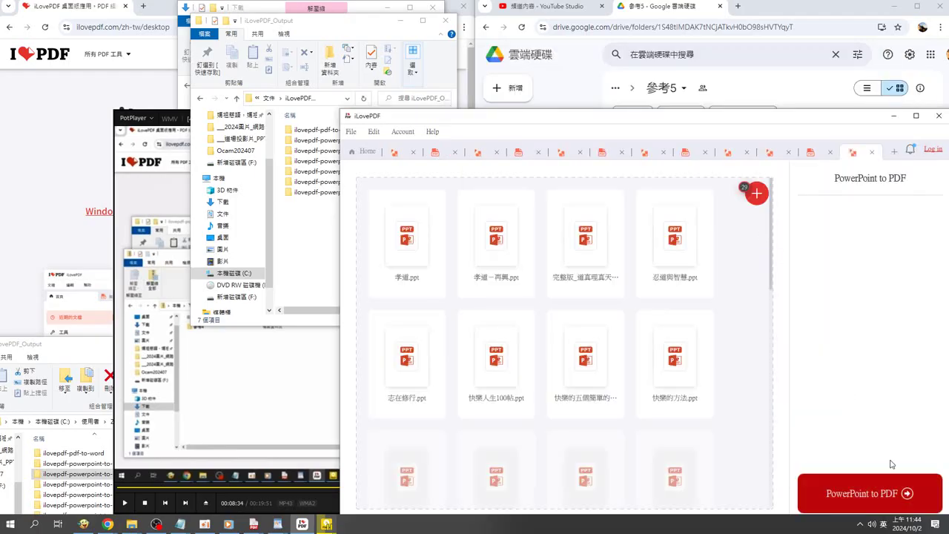
{"action": "left_click", "coordinate": [868, 495]}
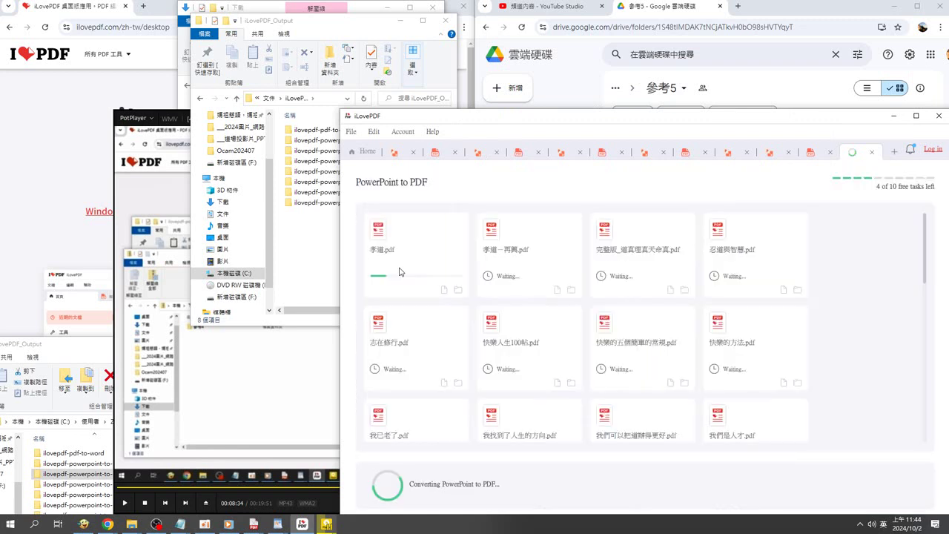
{"action": "left_click_drag", "start_coordinate": [516, 125], "coordinate": [628, 111]}
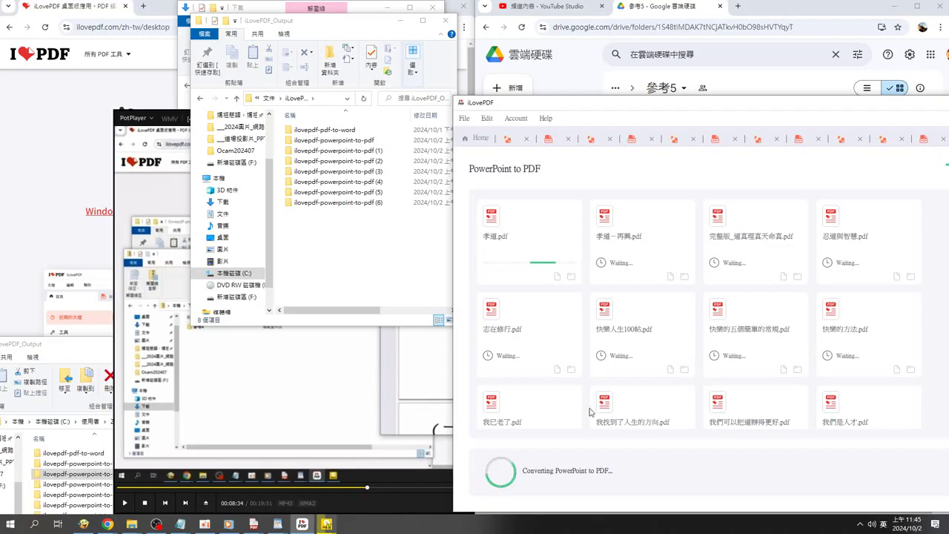
{"action": "scroll", "coordinate": [636, 398], "scroll_direction": "down", "scroll_amount": 3}
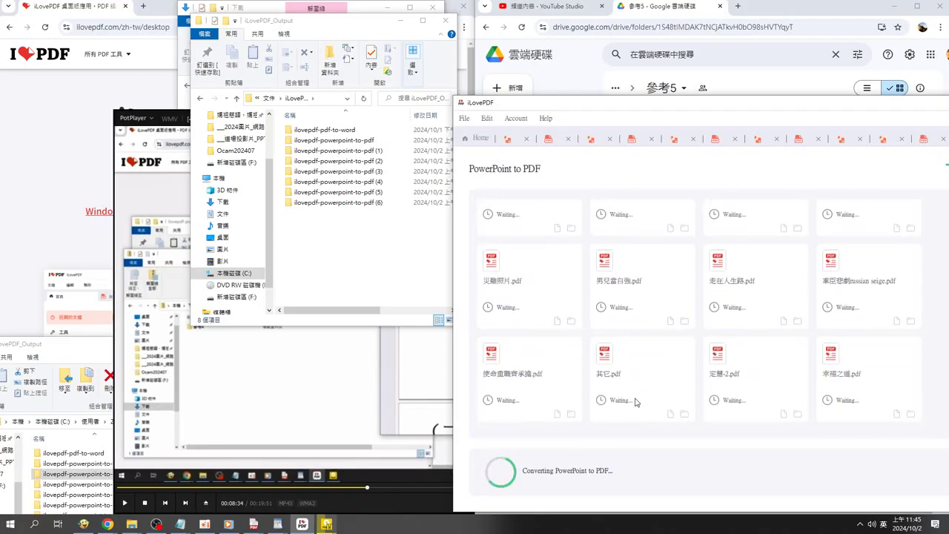
{"action": "scroll", "coordinate": [636, 390], "scroll_direction": "down", "scroll_amount": 2}
{"action": "scroll", "coordinate": [656, 335], "scroll_direction": "up", "scroll_amount": 5}
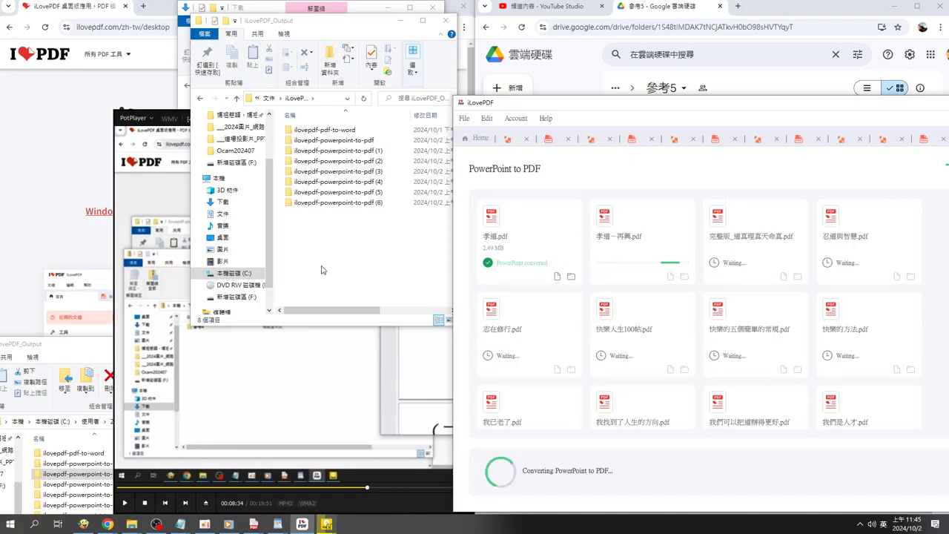
Step: Open the converted 孝道.pdf and scroll through its slides to page 11 of 21
{"action": "left_click", "coordinate": [557, 277]}
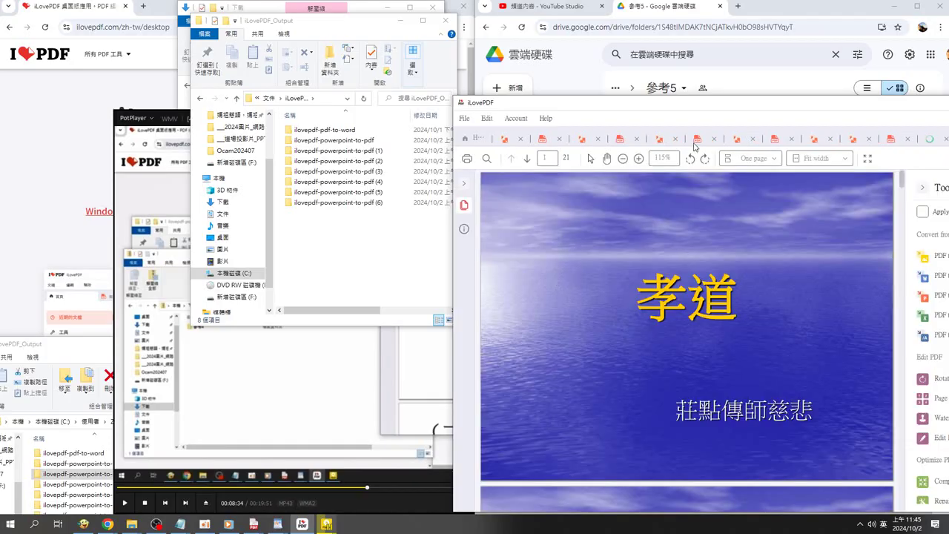
{"action": "left_click_drag", "start_coordinate": [660, 113], "coordinate": [641, 81]}
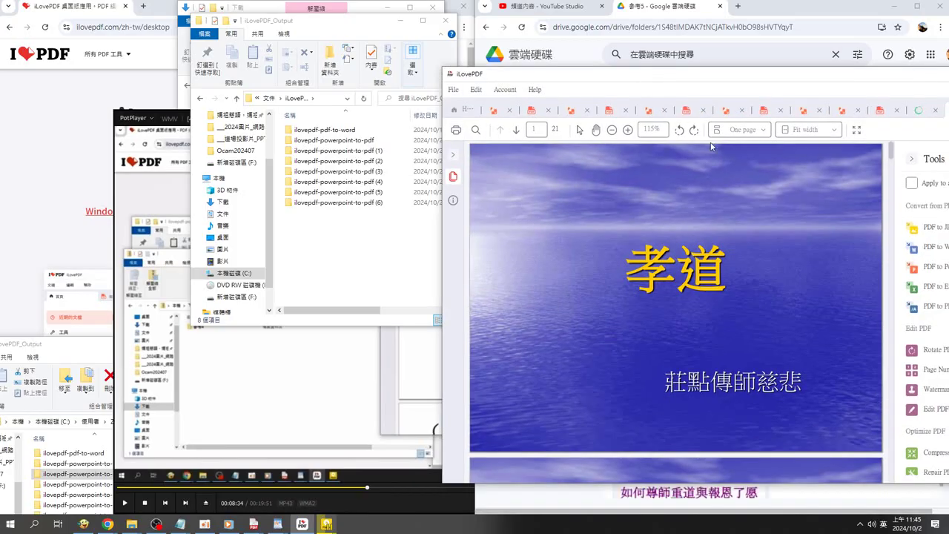
{"action": "scroll", "coordinate": [710, 146], "scroll_direction": "down", "scroll_amount": 1}
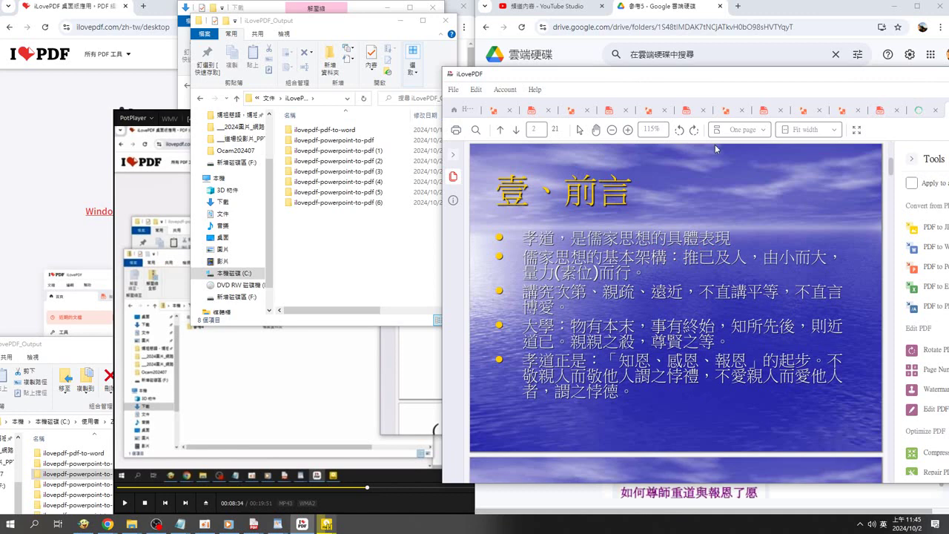
{"action": "scroll", "coordinate": [715, 149], "scroll_direction": "down", "scroll_amount": 1}
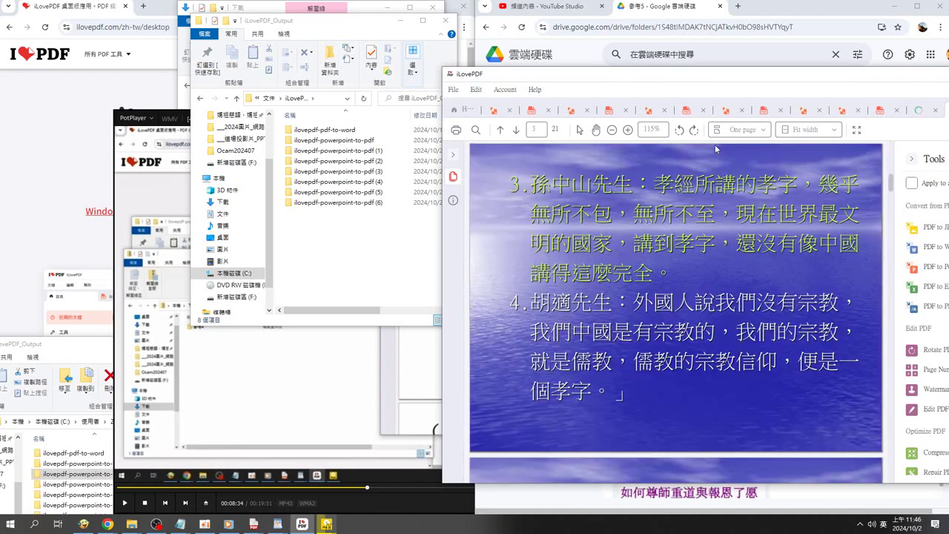
{"action": "scroll", "coordinate": [715, 144], "scroll_direction": "down", "scroll_amount": 1}
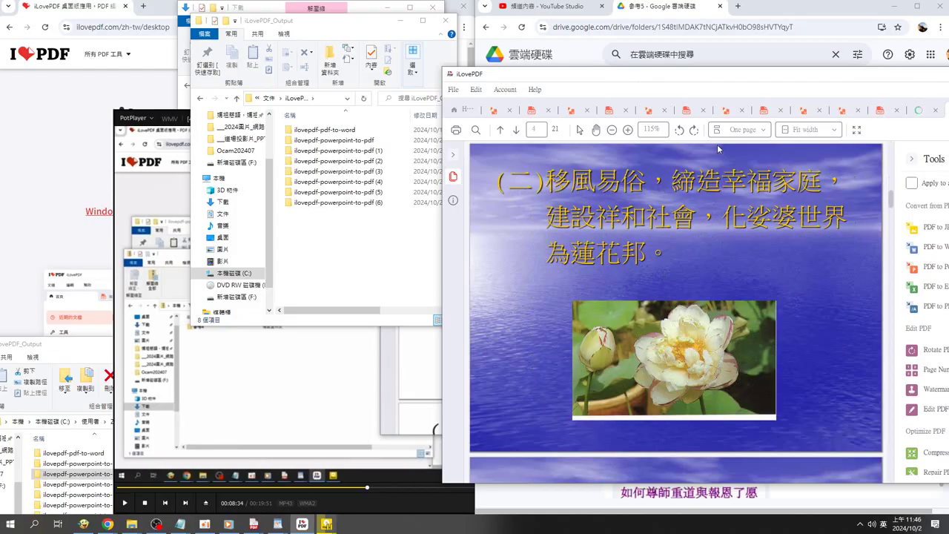
{"action": "scroll", "coordinate": [717, 149], "scroll_direction": "down", "scroll_amount": 2}
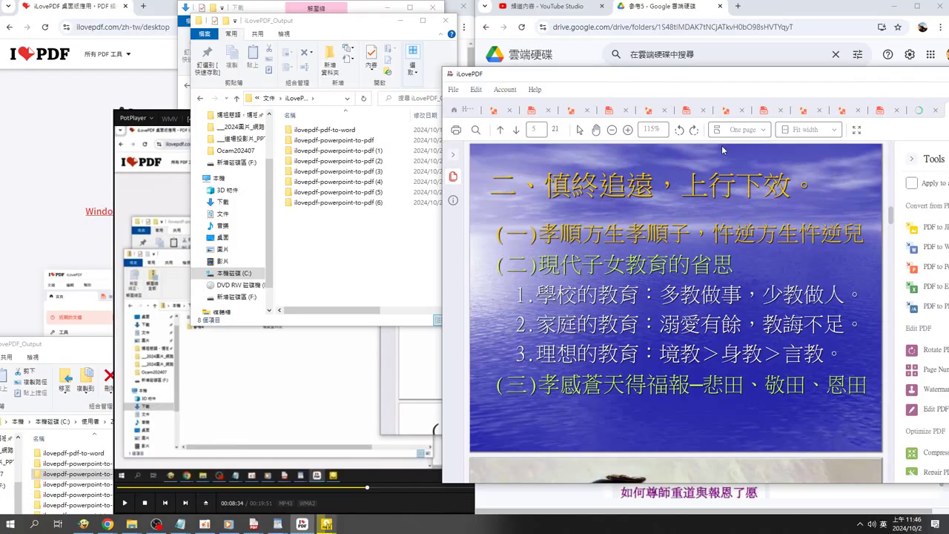
{"action": "scroll", "coordinate": [723, 150], "scroll_direction": "down", "scroll_amount": 1}
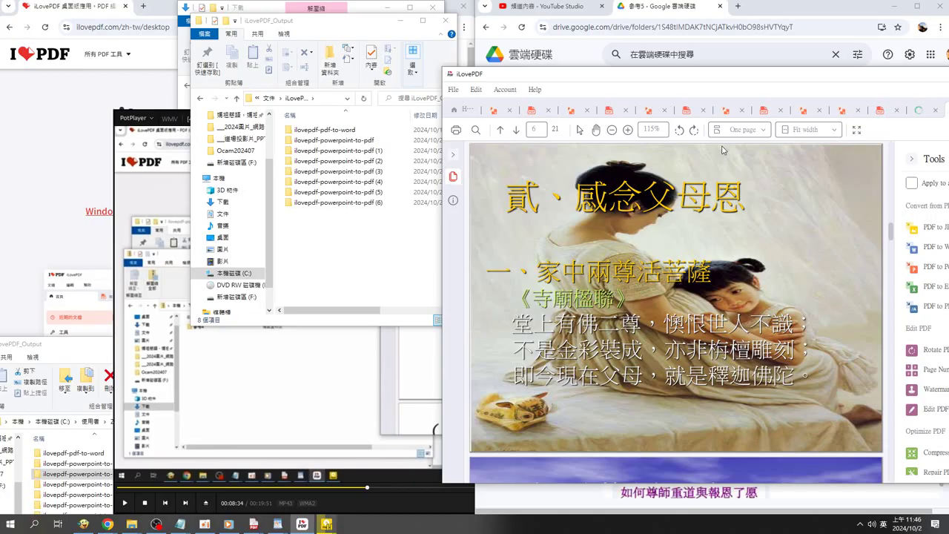
{"action": "scroll", "coordinate": [722, 151], "scroll_direction": "down", "scroll_amount": 1}
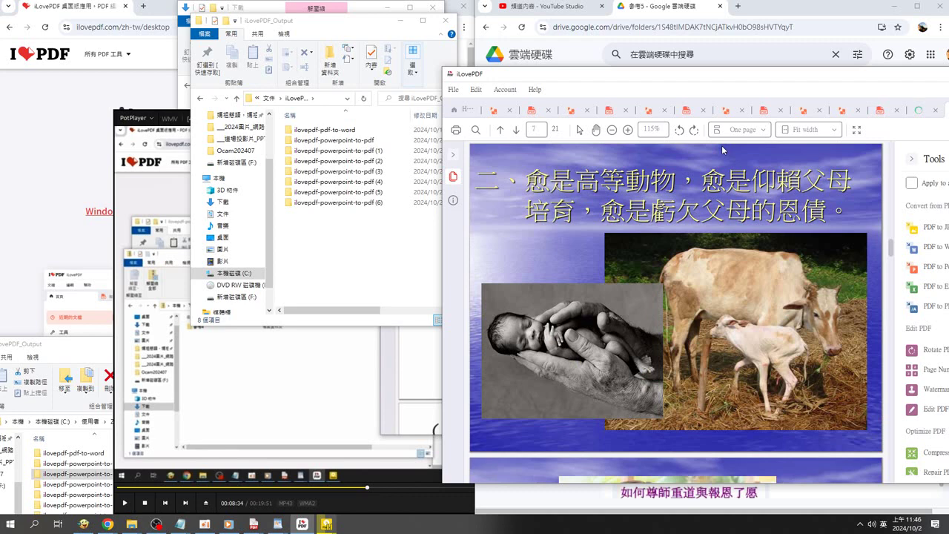
{"action": "scroll", "coordinate": [723, 150], "scroll_direction": "down", "scroll_amount": 1}
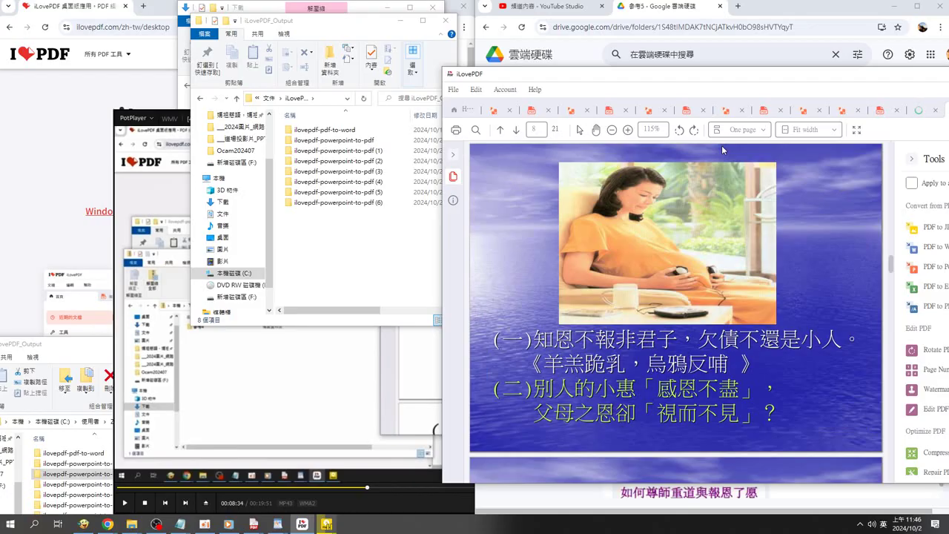
{"action": "scroll", "coordinate": [721, 145], "scroll_direction": "down", "scroll_amount": 1}
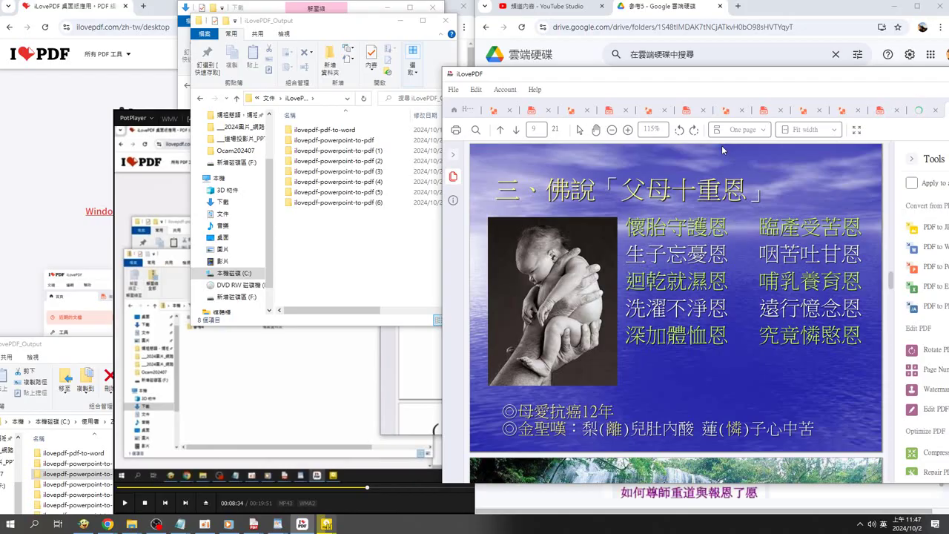
{"action": "scroll", "coordinate": [721, 146], "scroll_direction": "down", "scroll_amount": 1}
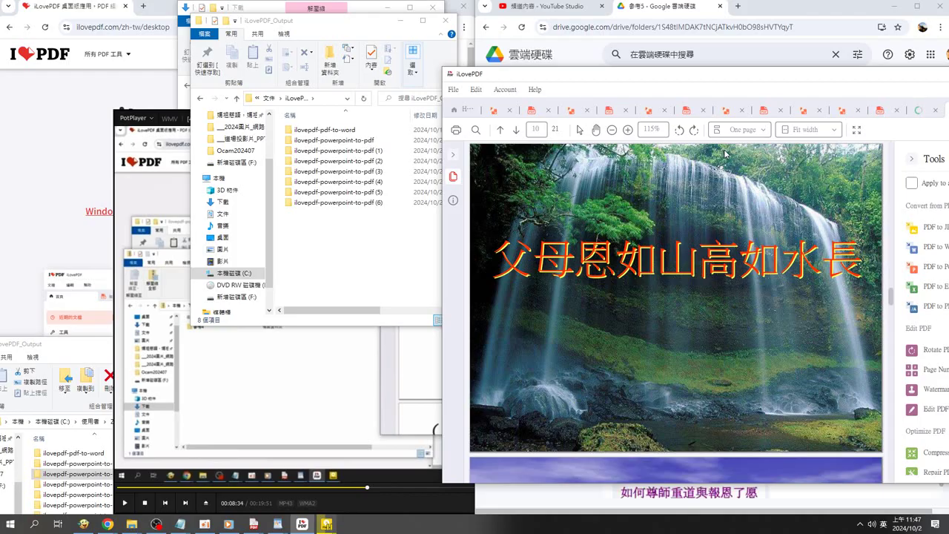
{"action": "scroll", "coordinate": [724, 152], "scroll_direction": "down", "scroll_amount": 1}
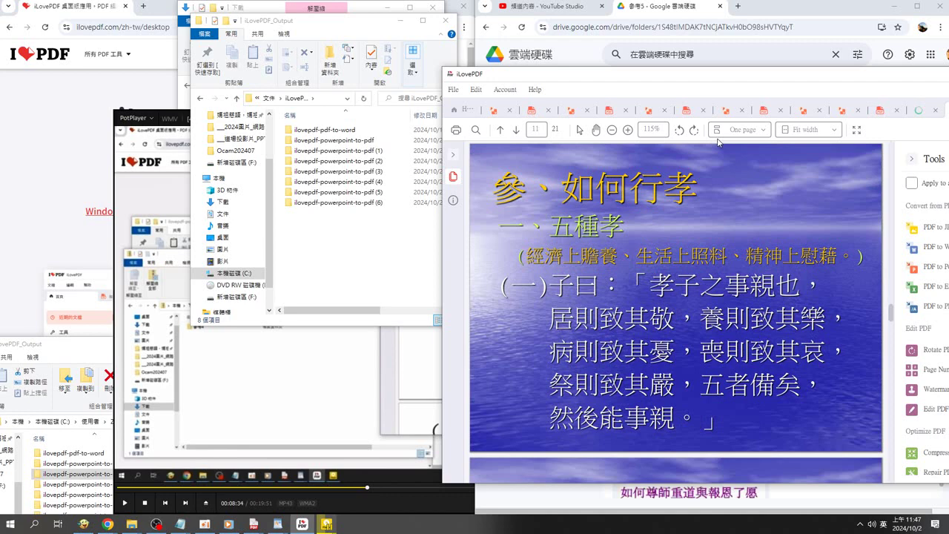
Step: Page through 孝道.pdf to page 16, the 肆、結論 conclusion slide
{"action": "scroll", "coordinate": [717, 141], "scroll_direction": "down", "scroll_amount": 1}
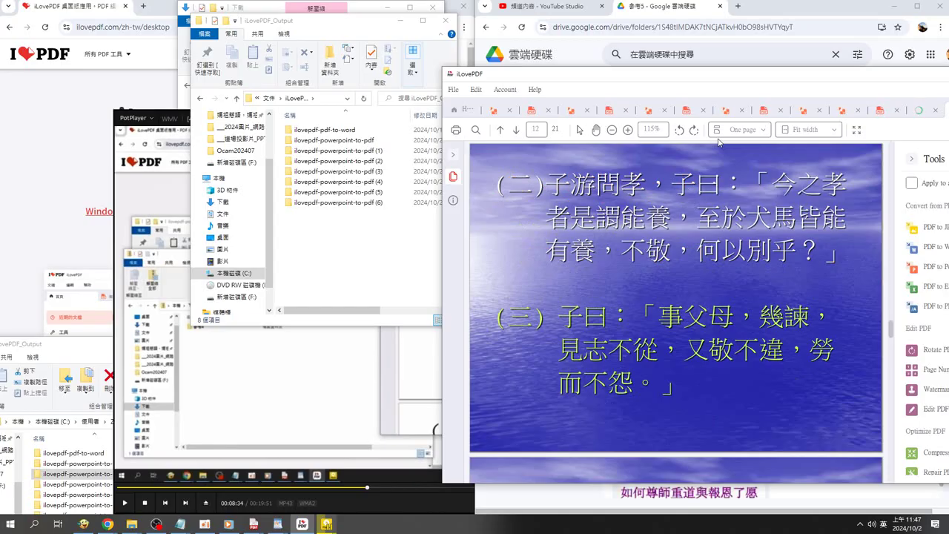
{"action": "key", "text": "Page_Down"}
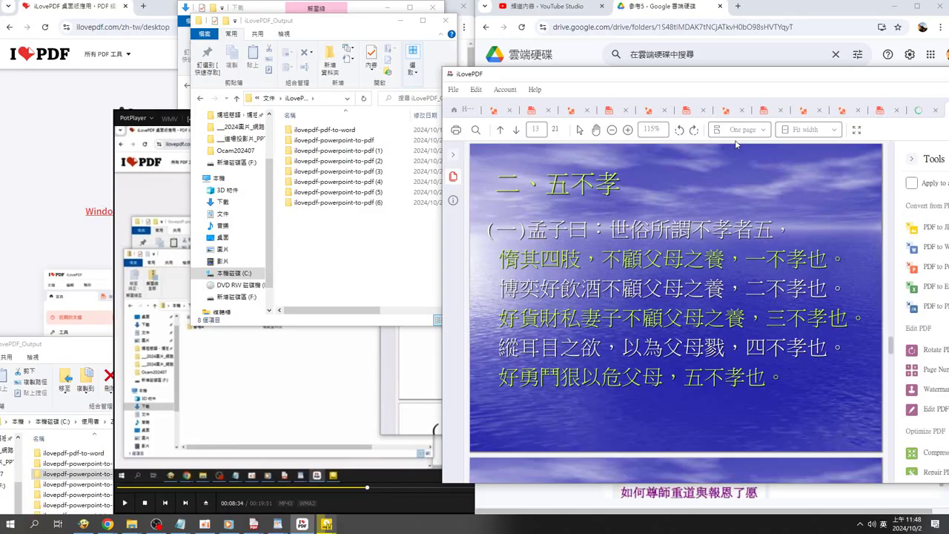
{"action": "scroll", "coordinate": [735, 144], "scroll_direction": "down", "scroll_amount": 2}
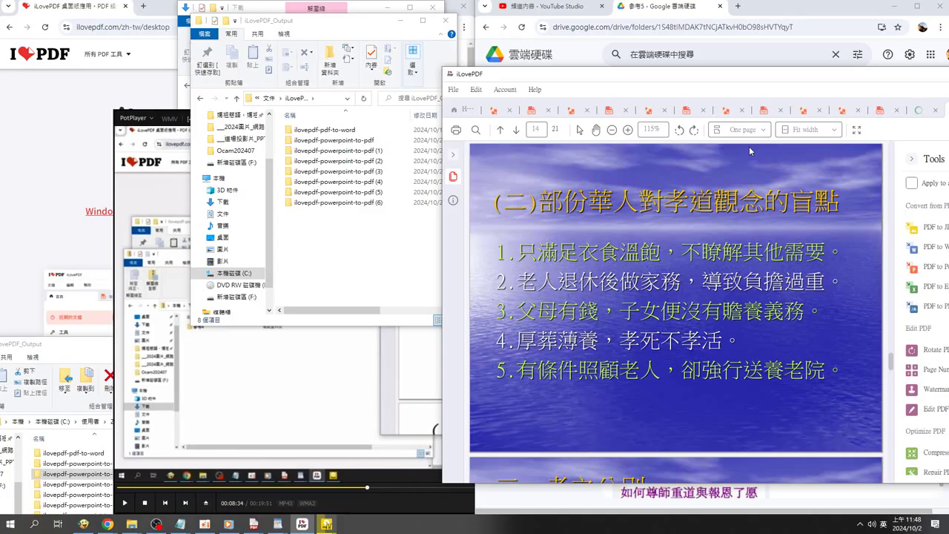
{"action": "scroll", "coordinate": [748, 149], "scroll_direction": "down", "scroll_amount": 1}
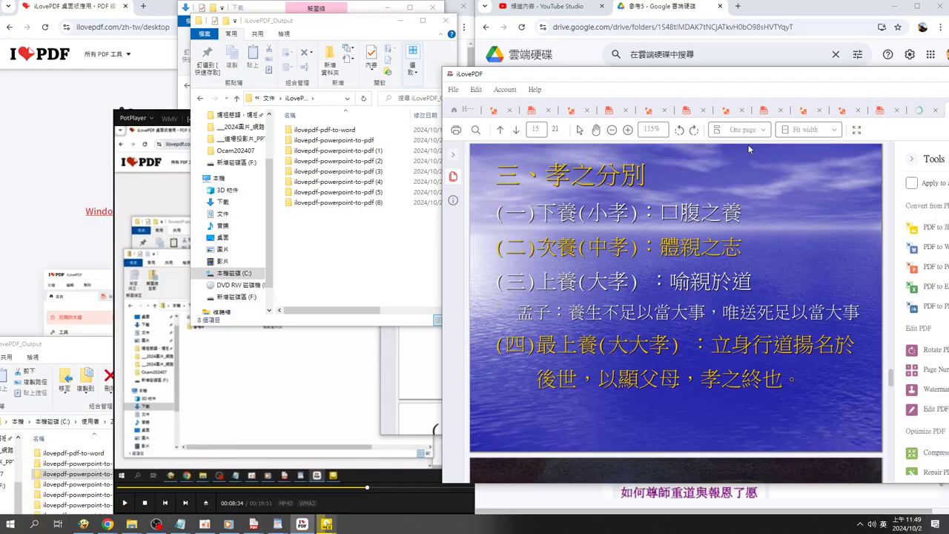
{"action": "scroll", "coordinate": [749, 149], "scroll_direction": "down", "scroll_amount": 3}
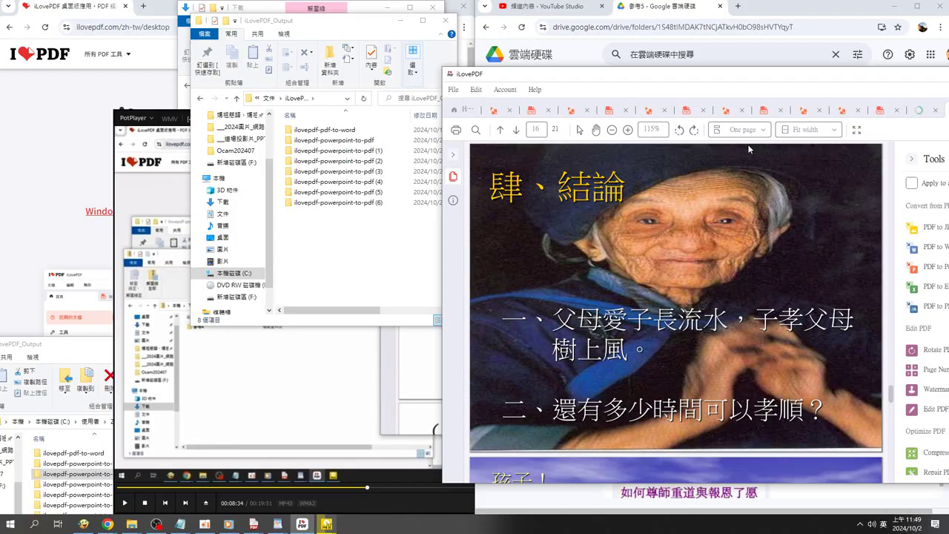
Step: Continue through pages 17–21 of 孝道.pdf to the final 問題與思考 slide
{"action": "scroll", "coordinate": [747, 149], "scroll_direction": "down", "scroll_amount": 1}
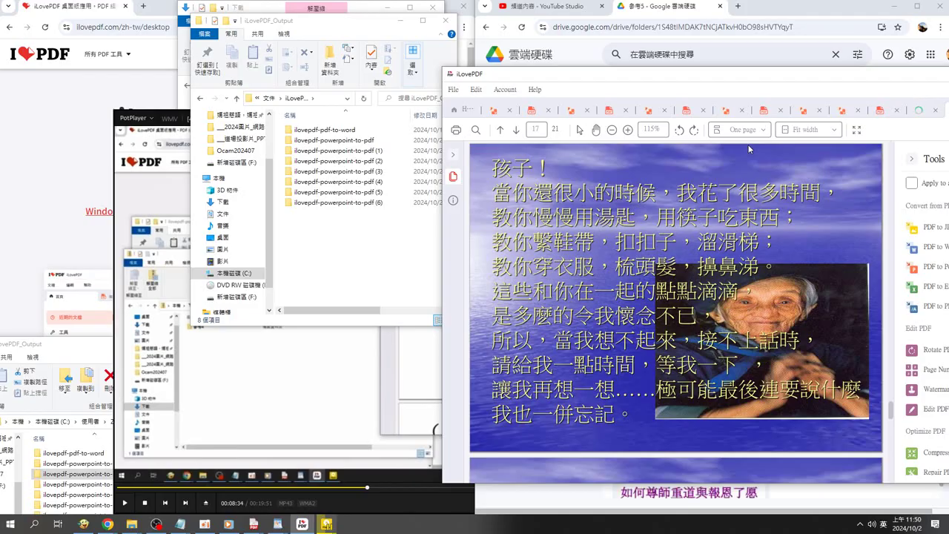
{"action": "scroll", "coordinate": [748, 149], "scroll_direction": "down", "scroll_amount": 1}
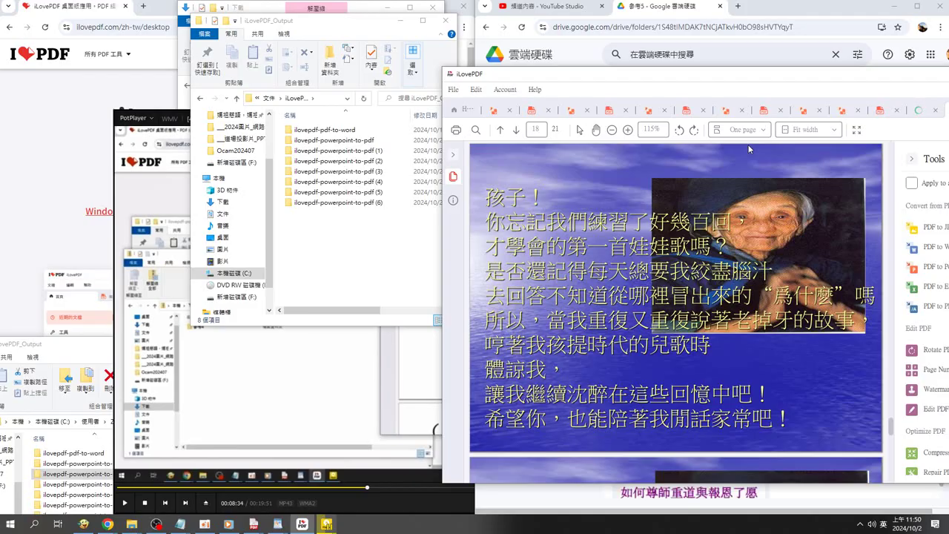
{"action": "key", "text": "Page_Down"}
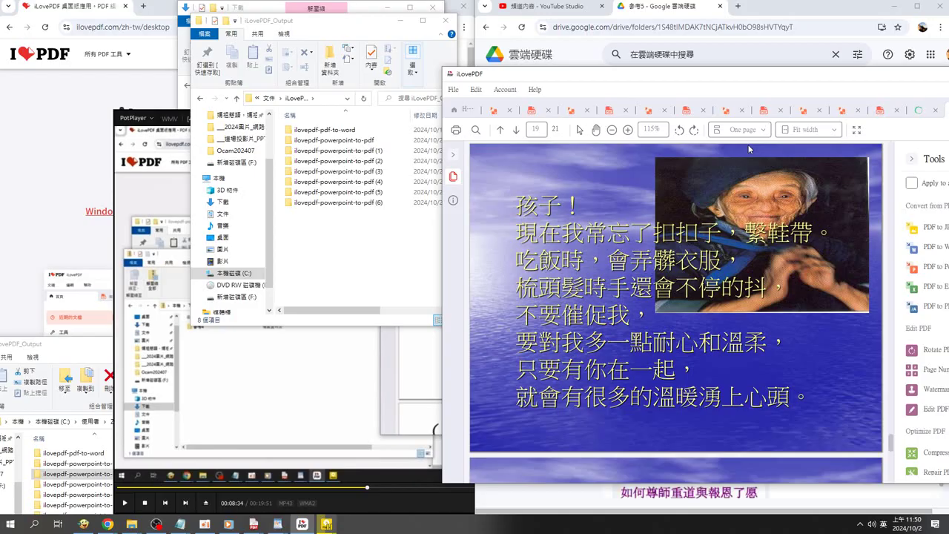
{"action": "scroll", "coordinate": [748, 149], "scroll_direction": "down", "scroll_amount": 1}
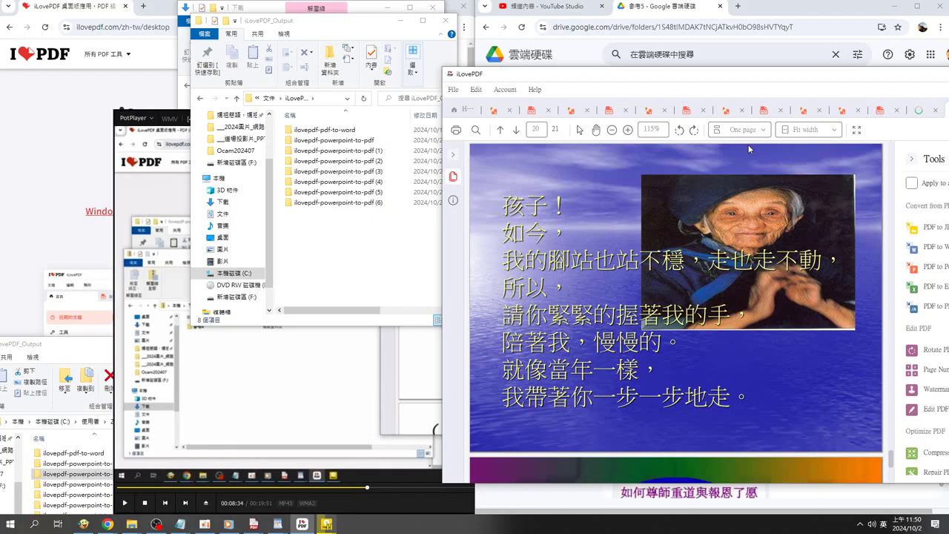
{"action": "scroll", "coordinate": [748, 149], "scroll_direction": "down", "scroll_amount": 4}
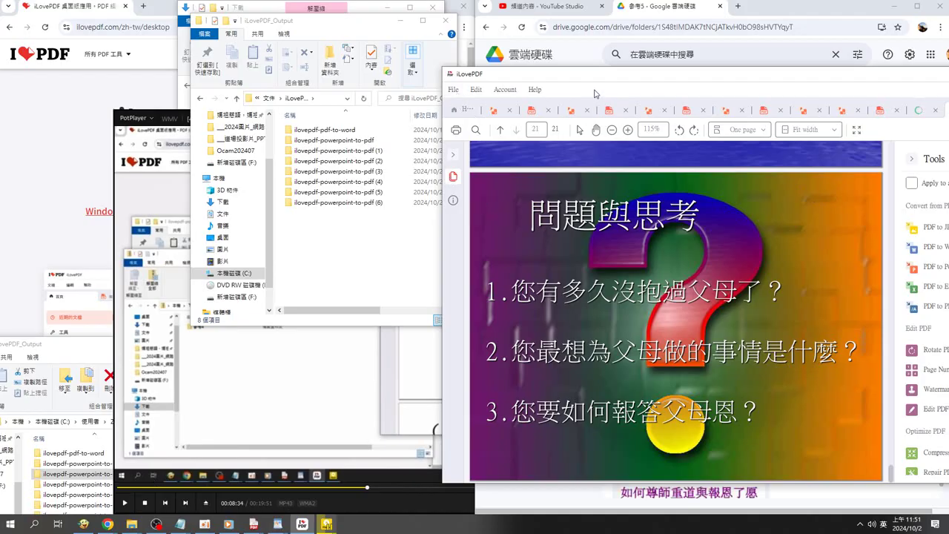
Step: Reposition the iLovePDF window, show page thumbnails, then return to the Tools home page
{"action": "mouse_move", "coordinate": [597, 81]}
{"action": "left_mouse_down"}
{"action": "mouse_move", "coordinate": [576, 231]}
{"action": "mouse_move", "coordinate": [584, 247]}
{"action": "mouse_move", "coordinate": [580, 142]}
{"action": "left_mouse_up"}
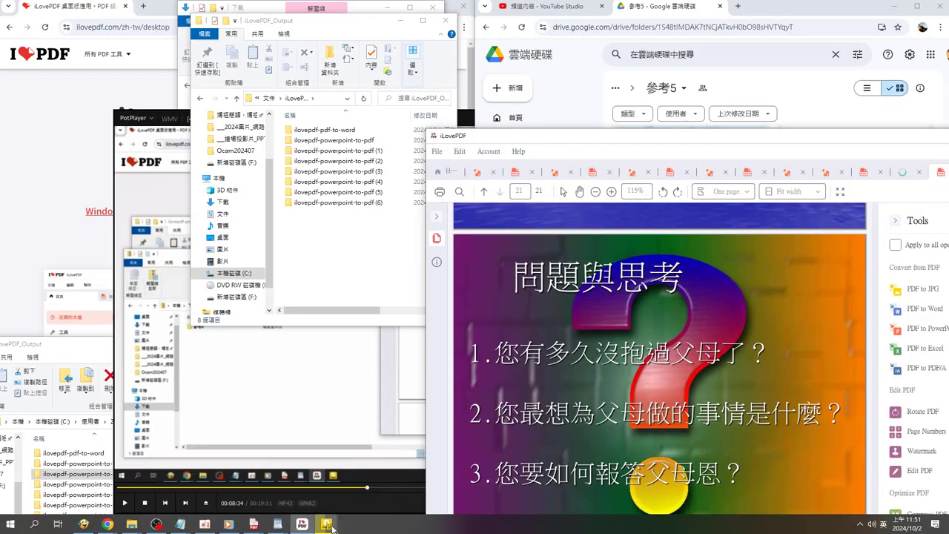
{"action": "left_click", "coordinate": [301, 526]}
{"action": "left_click", "coordinate": [300, 526]}
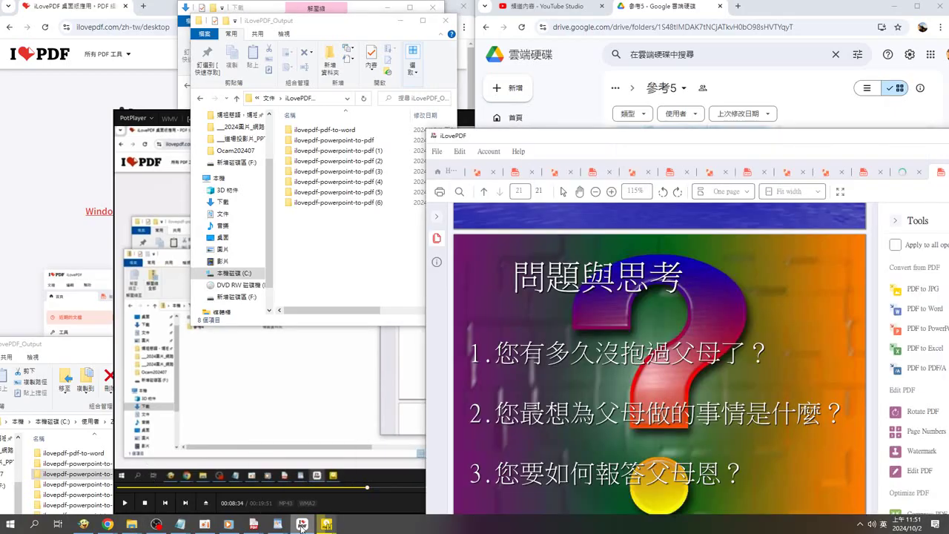
{"action": "left_click", "coordinate": [436, 241]}
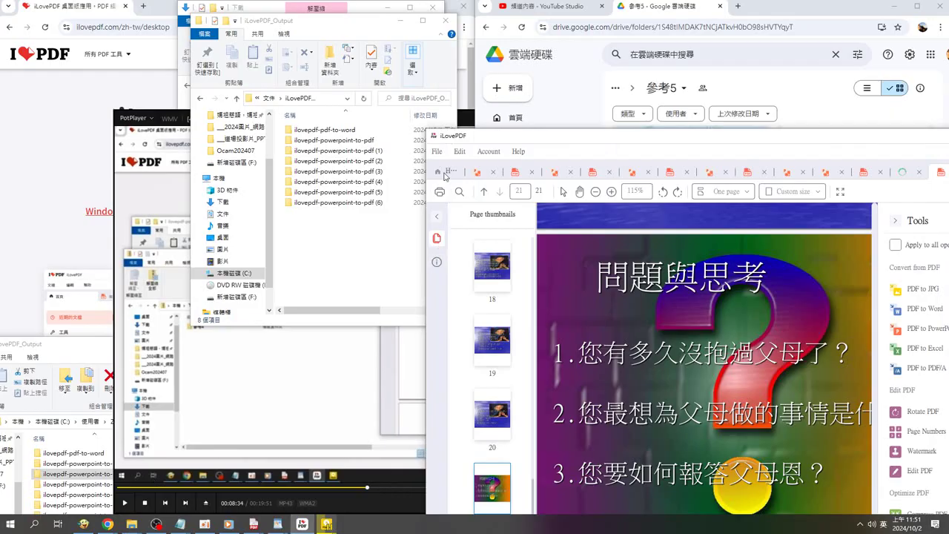
{"action": "left_click", "coordinate": [437, 172]}
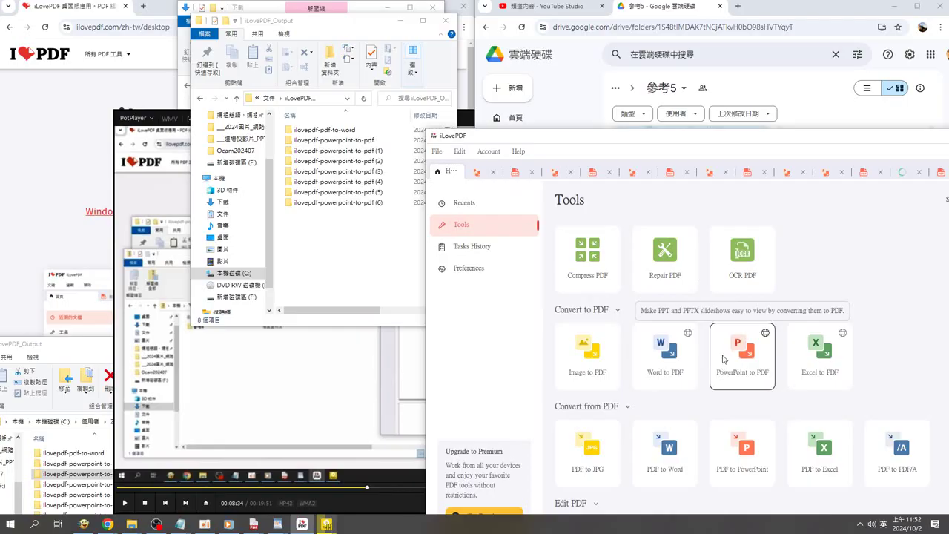
Step: Start a PowerPoint to PDF conversion and copy the 孝道.ppt file name in the file picker
{"action": "left_click", "coordinate": [723, 359]}
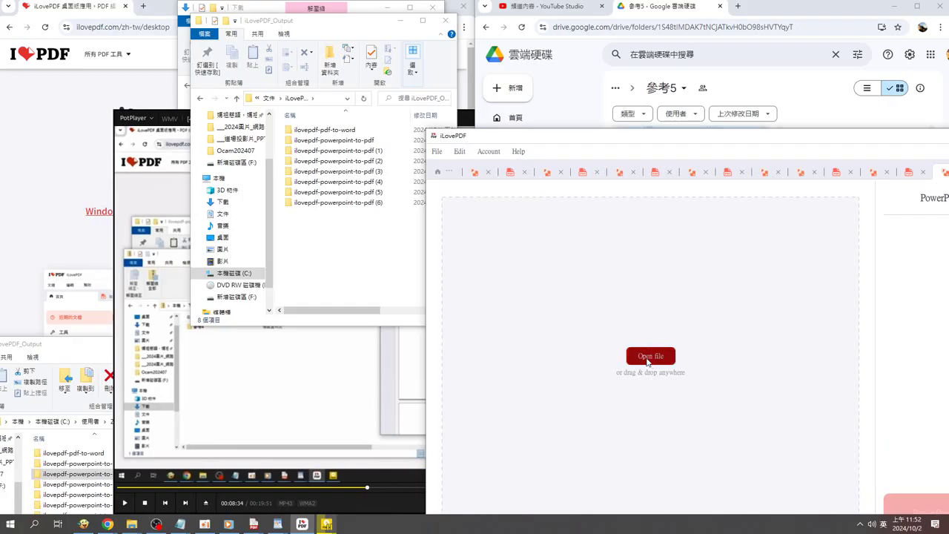
{"action": "left_click", "coordinate": [652, 358]}
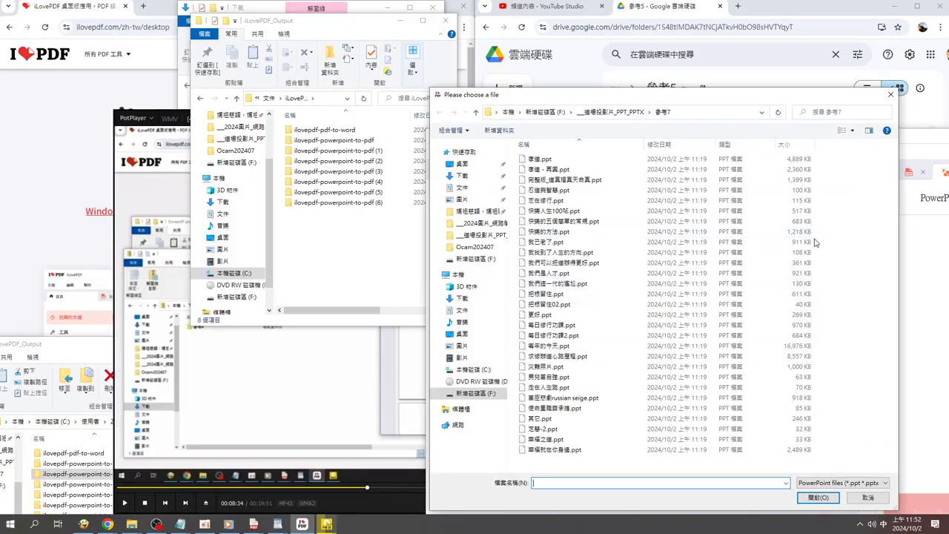
{"action": "left_click", "coordinate": [539, 161]}
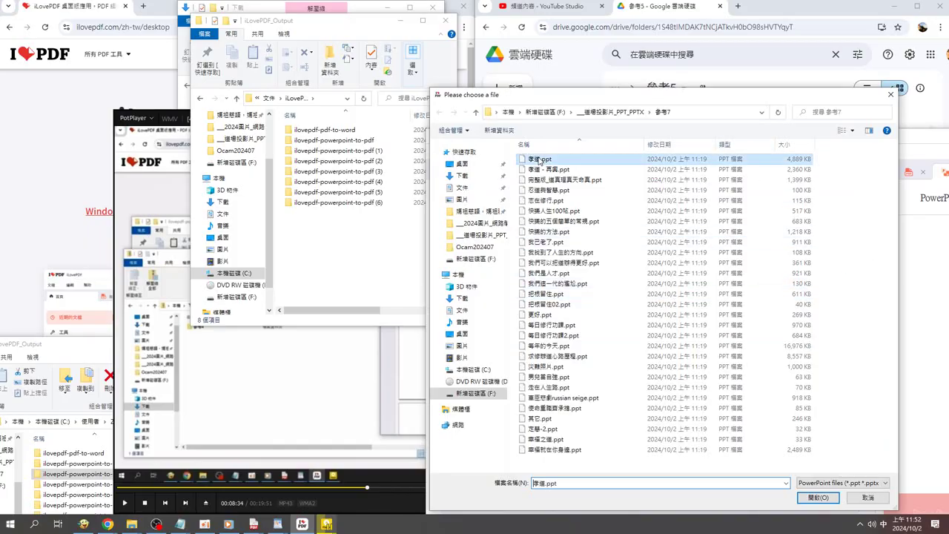
{"action": "right_click", "coordinate": [539, 161]}
{"action": "left_click", "coordinate": [571, 287]}
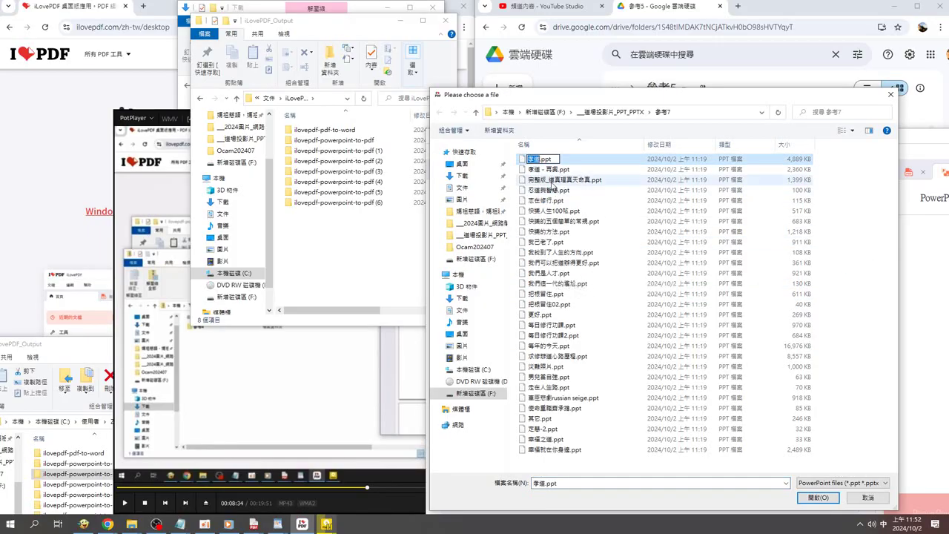
{"action": "right_click", "coordinate": [536, 161]}
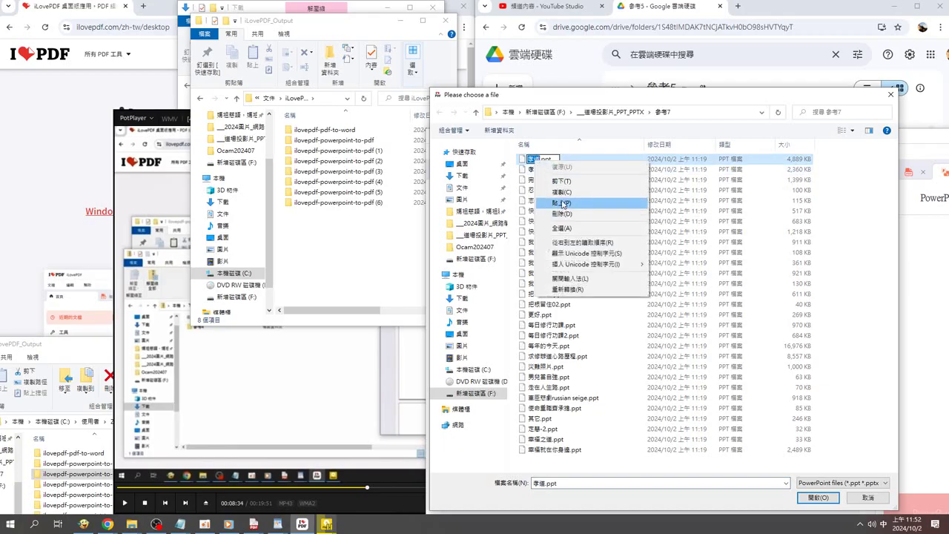
{"action": "left_click", "coordinate": [561, 192]}
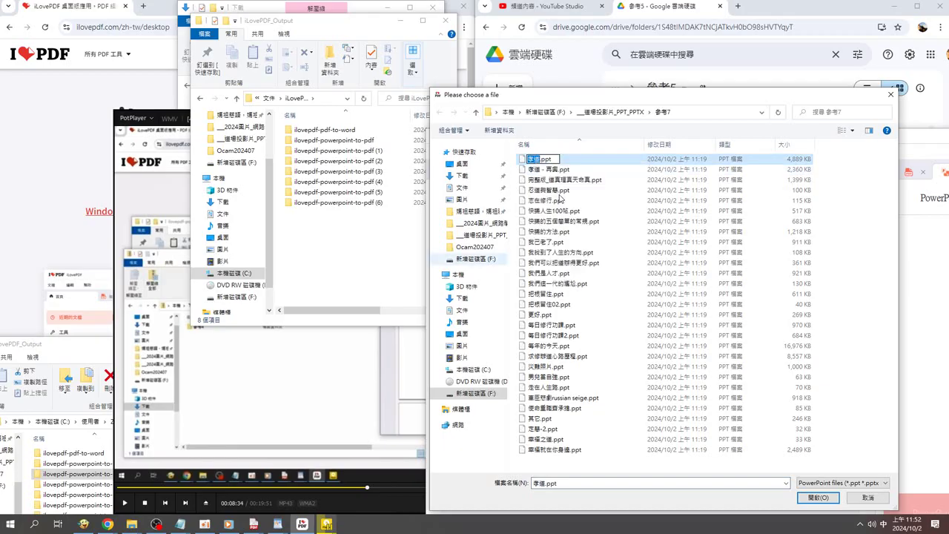
Step: Move the file picker up from 參考7 to the parent PPT_PPTX folder
{"action": "left_click", "coordinate": [131, 526]}
{"action": "right_click", "coordinate": [131, 526]}
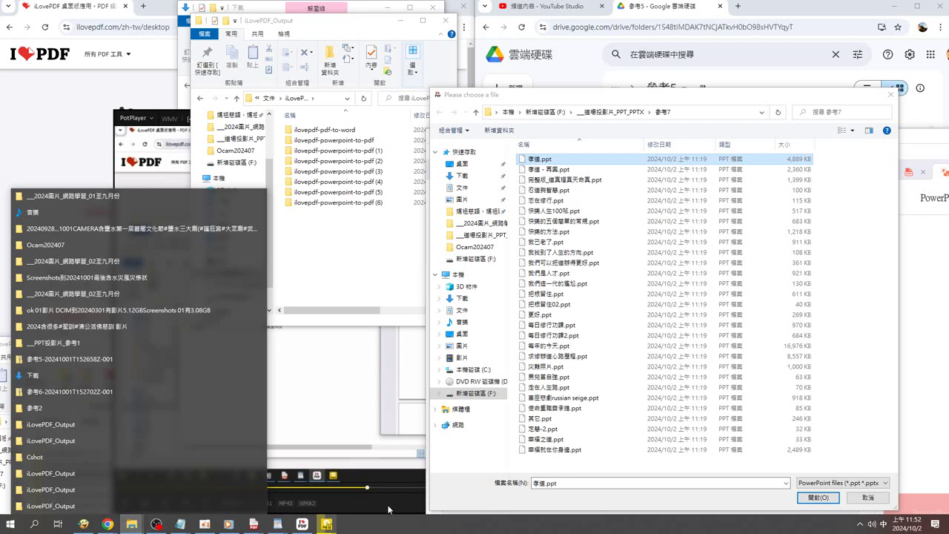
{"action": "left_click", "coordinate": [343, 268]}
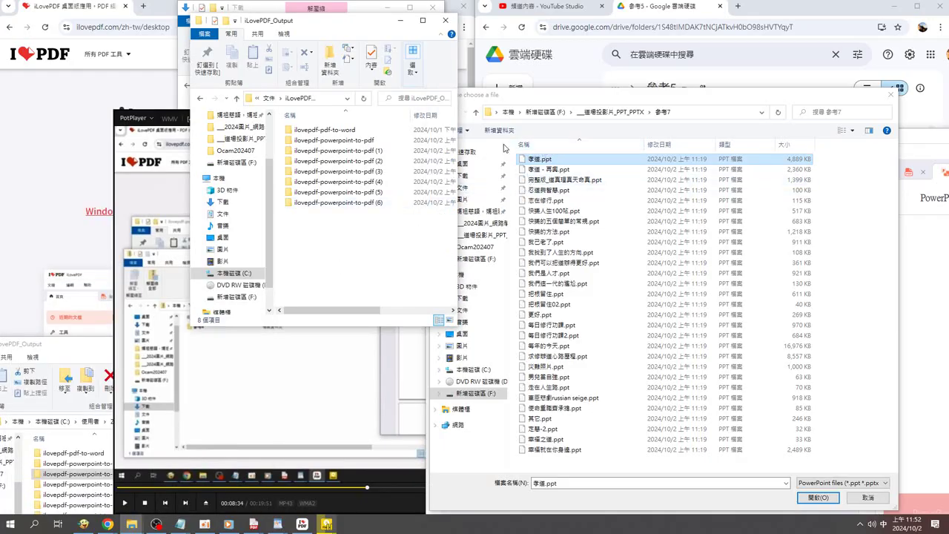
{"action": "left_click", "coordinate": [476, 111]}
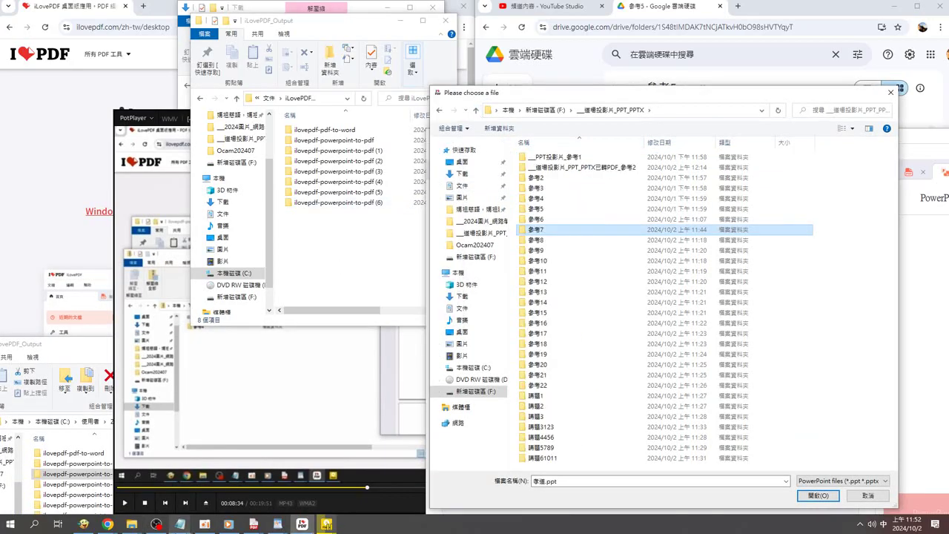
{"action": "left_click", "coordinate": [204, 524]}
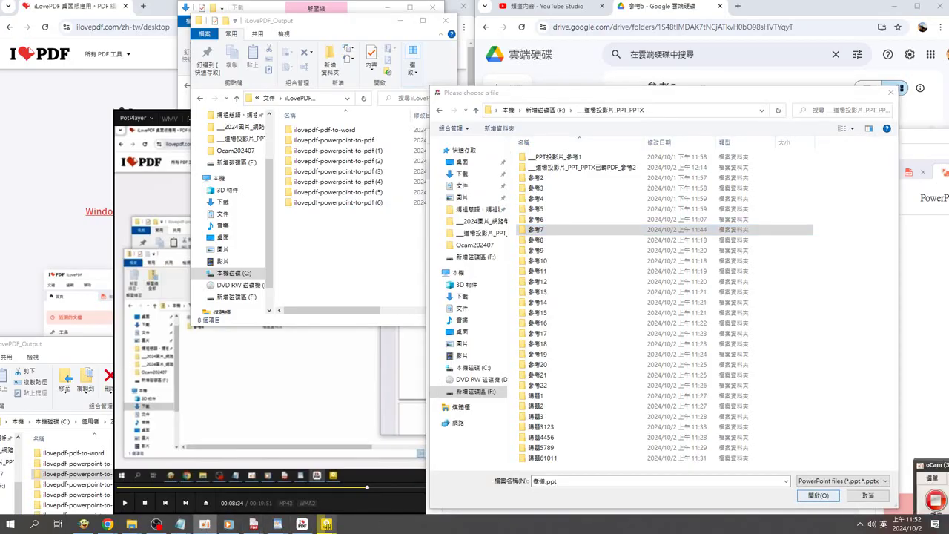